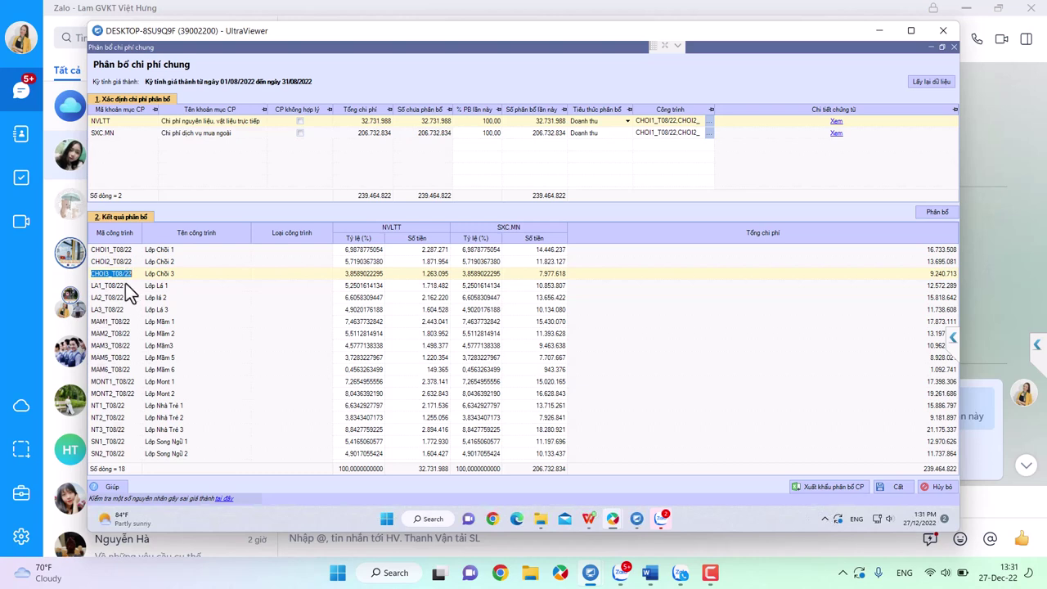
Step: Save the general cost allocation for the costing period 01/08/2022 to 31/08/2022 after checking its project codes
click(125, 283)
click(119, 296)
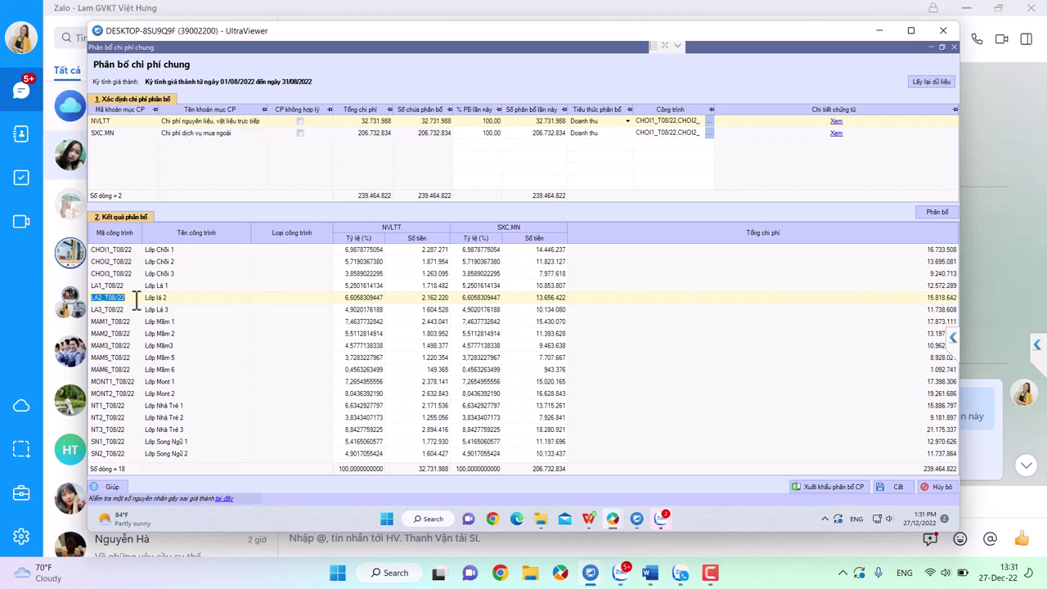
click(120, 309)
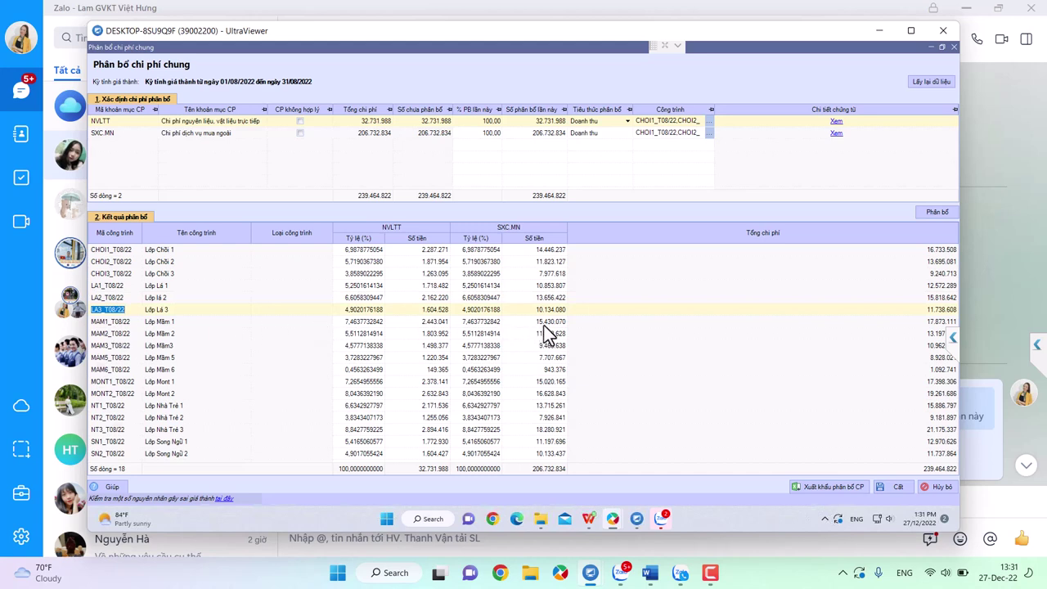
click(899, 486)
click(560, 319)
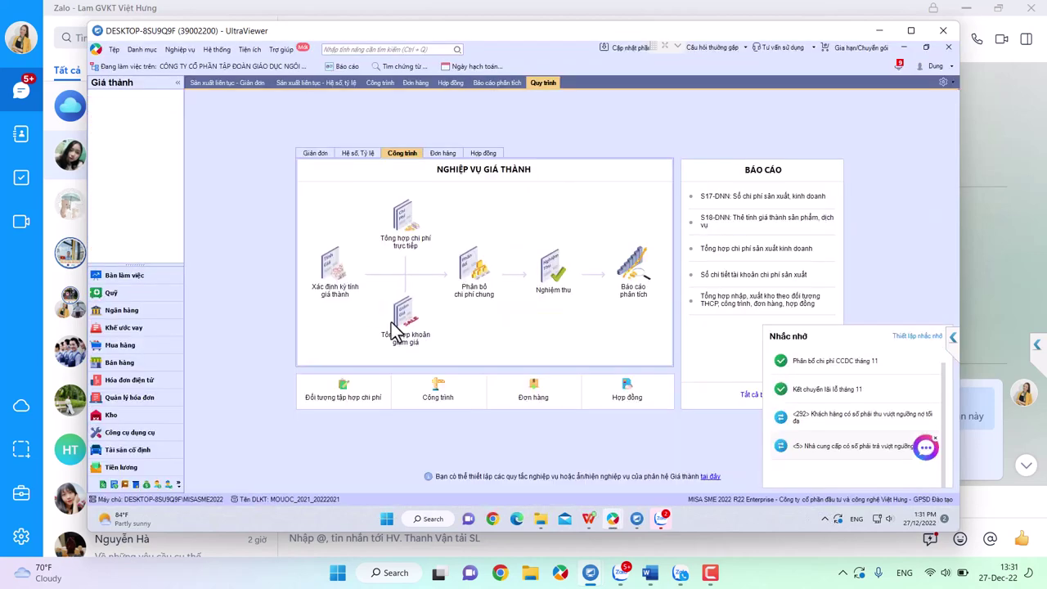
Step: Start a project acceptance (Nghiệm thu) for the period 01/08/2022 to 31/08/2022 and load the revenue and unaccepted amounts
click(481, 286)
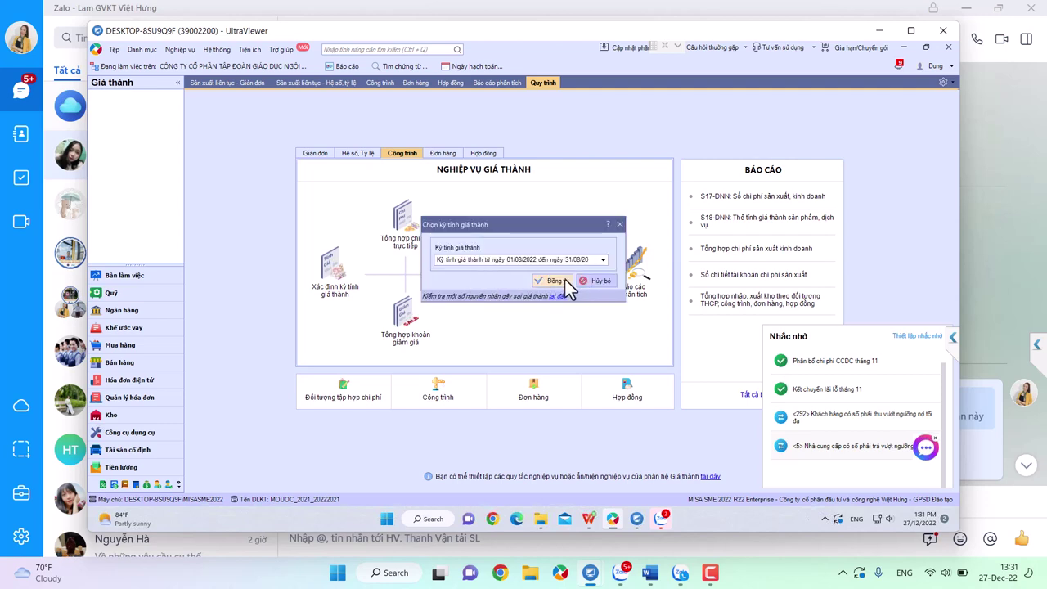
click(600, 282)
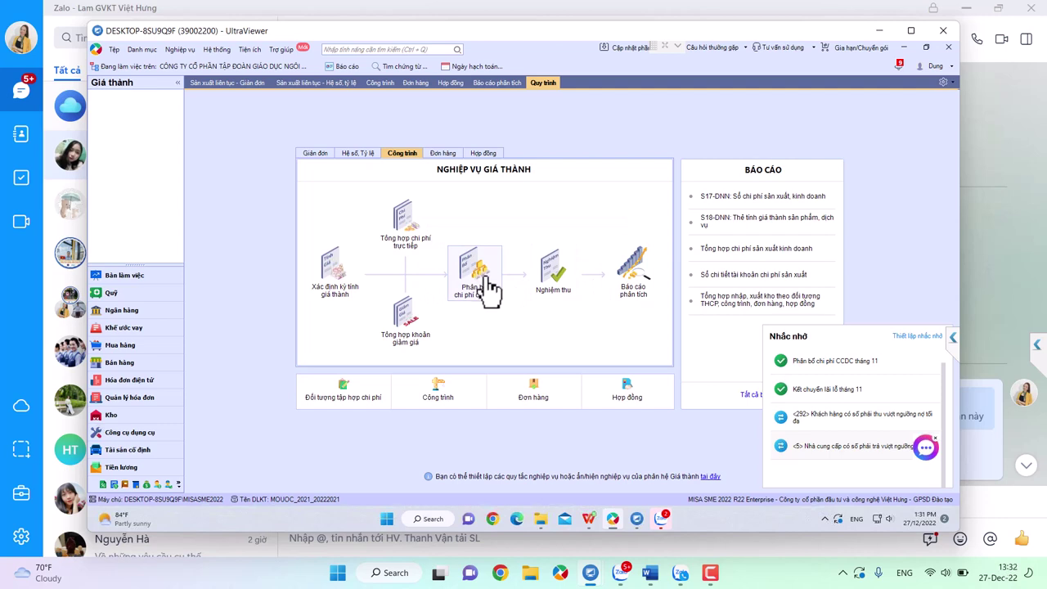
click(548, 291)
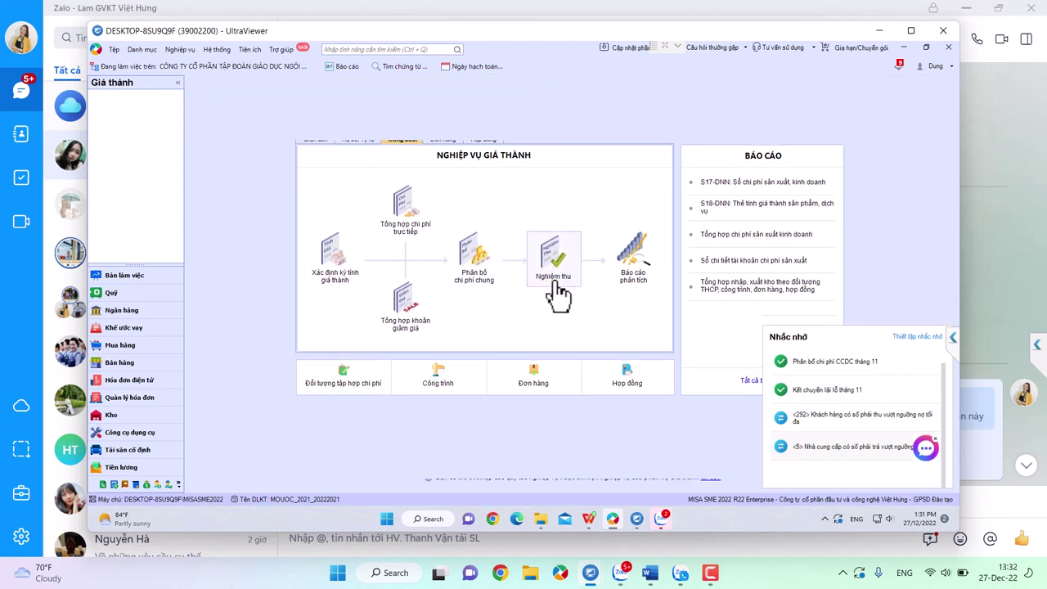
click(568, 364)
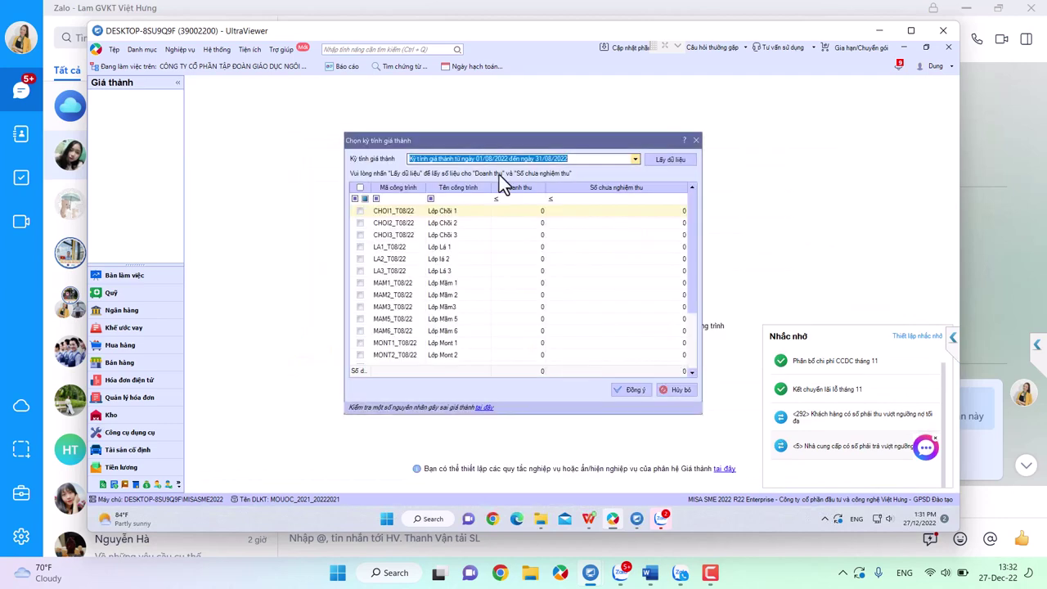
click(659, 160)
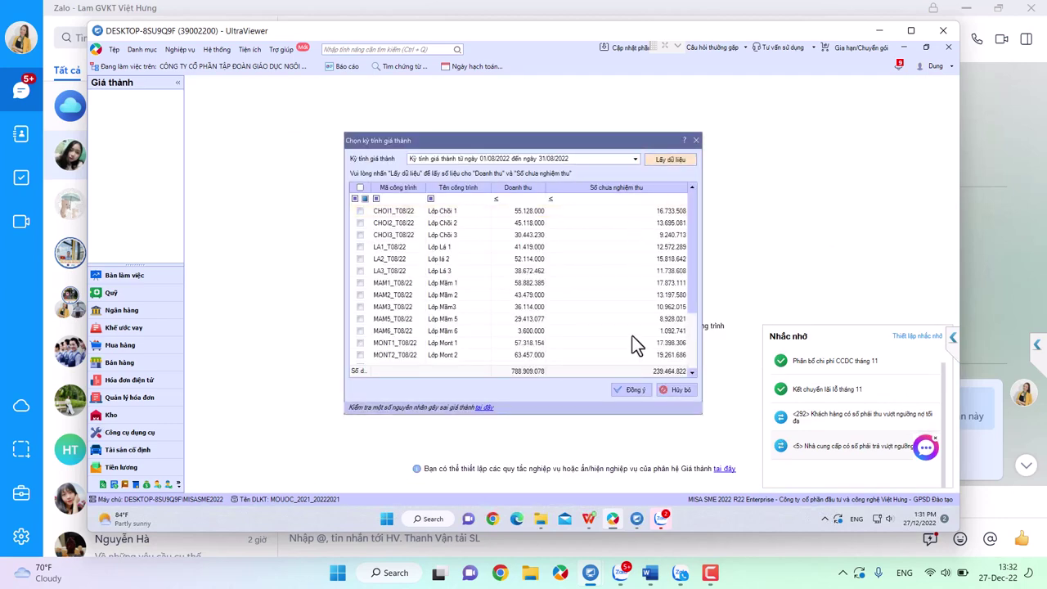
Step: Select all listed projects for acceptance and generate the acceptance voucher
click(524, 215)
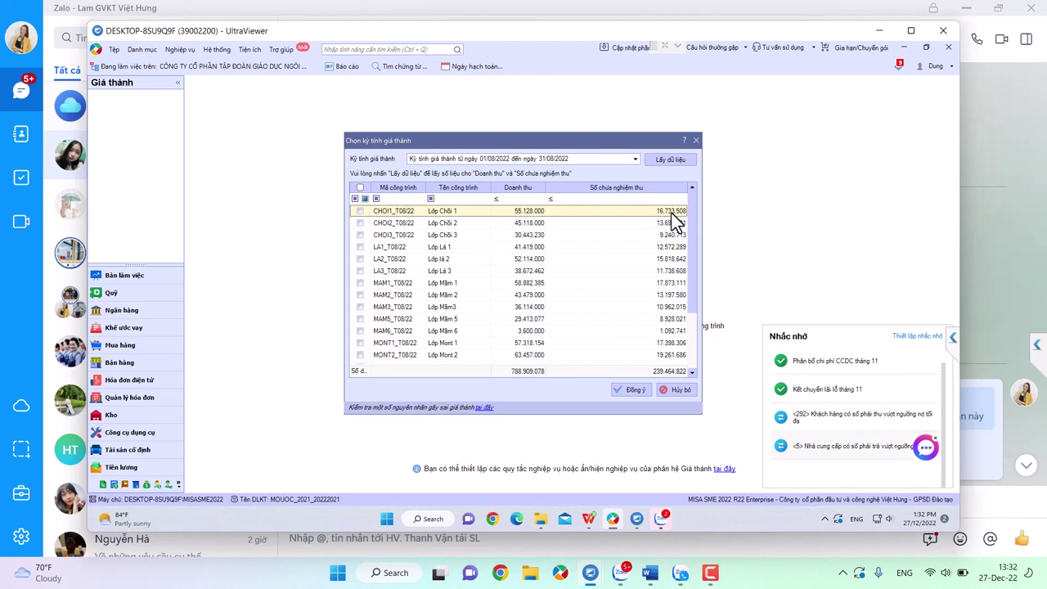
click(530, 227)
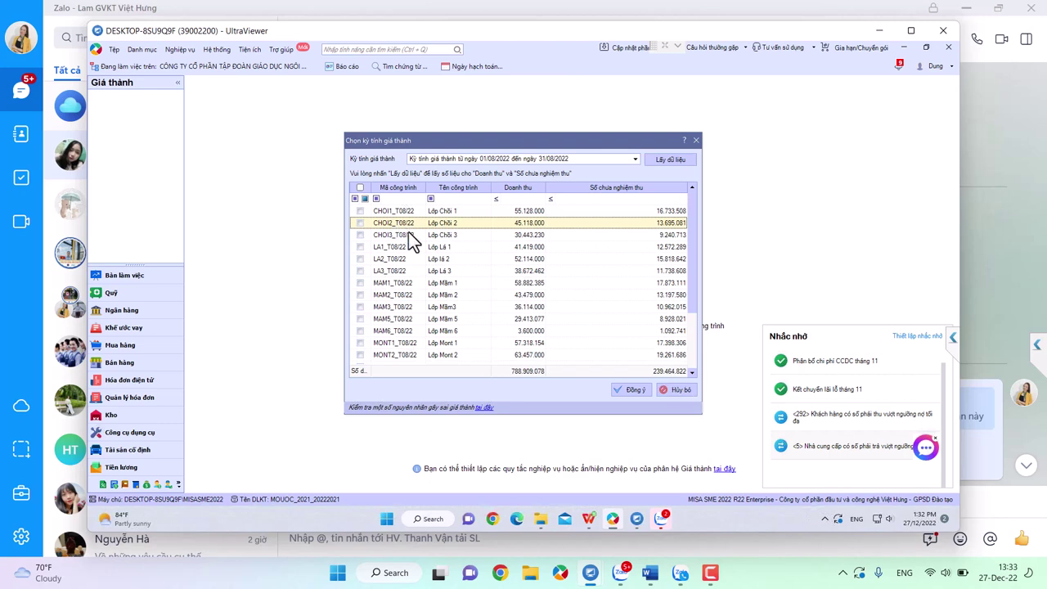
click(360, 188)
click(629, 392)
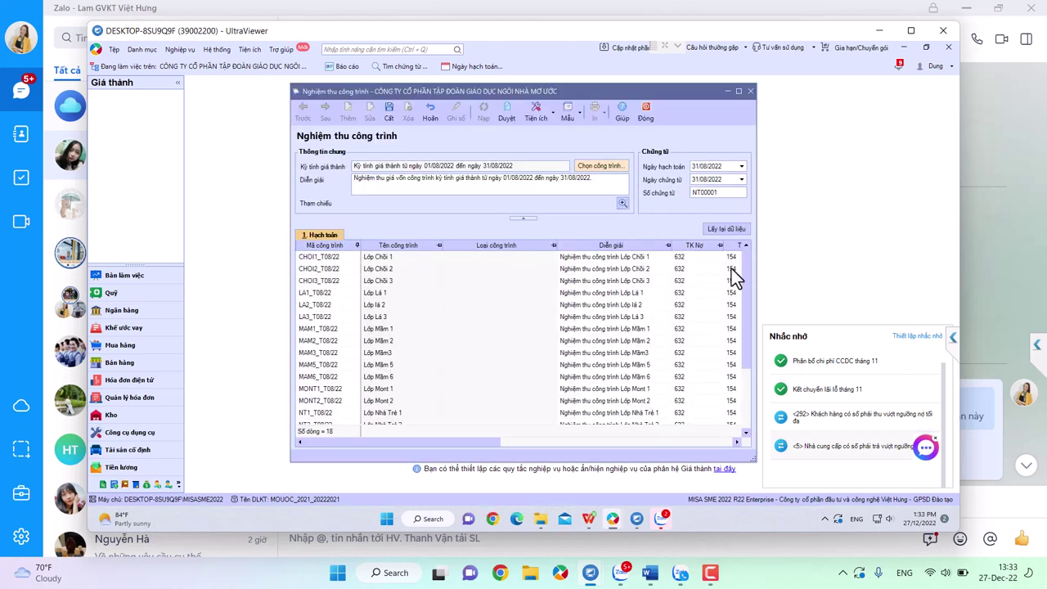
Step: Save the project acceptance voucher for the August 2022 costing period
click(703, 259)
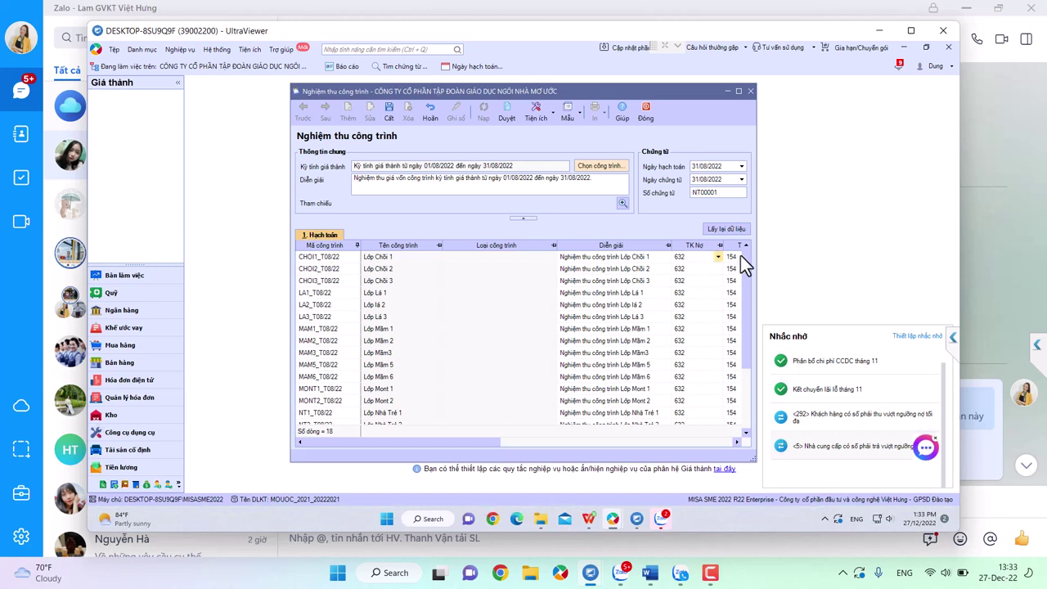
click(389, 113)
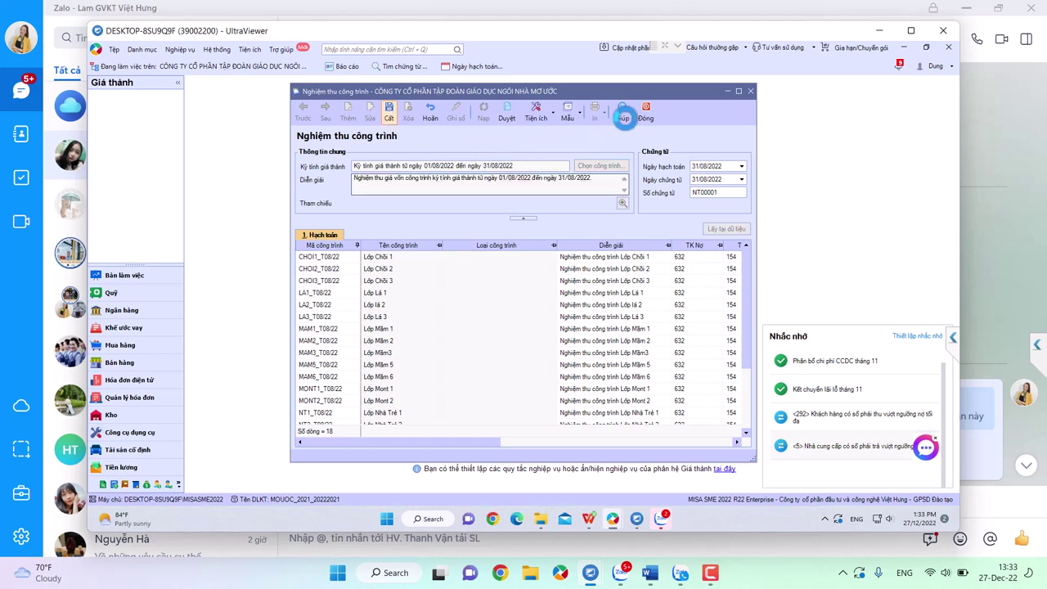
click(647, 114)
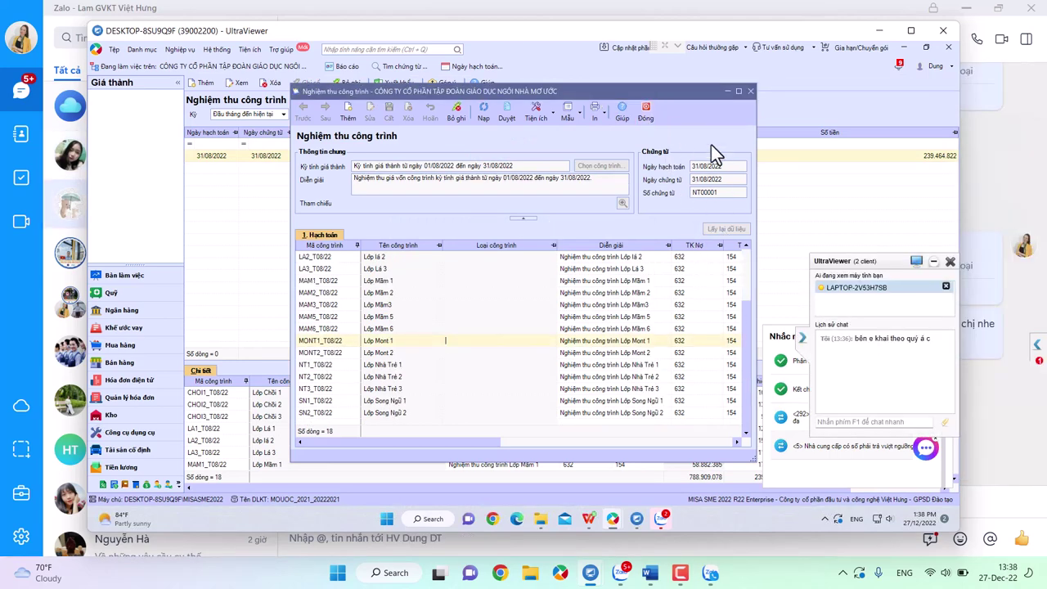
Step: Examine the saved acceptance voucher's revenue and accepted amounts in full view, and close the voucher
click(739, 90)
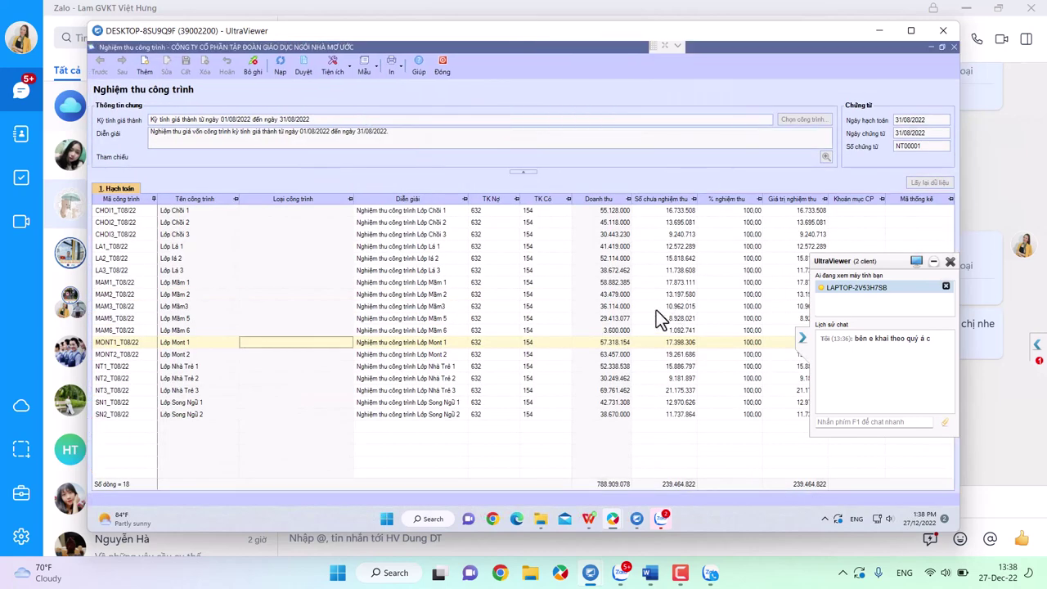
click(803, 339)
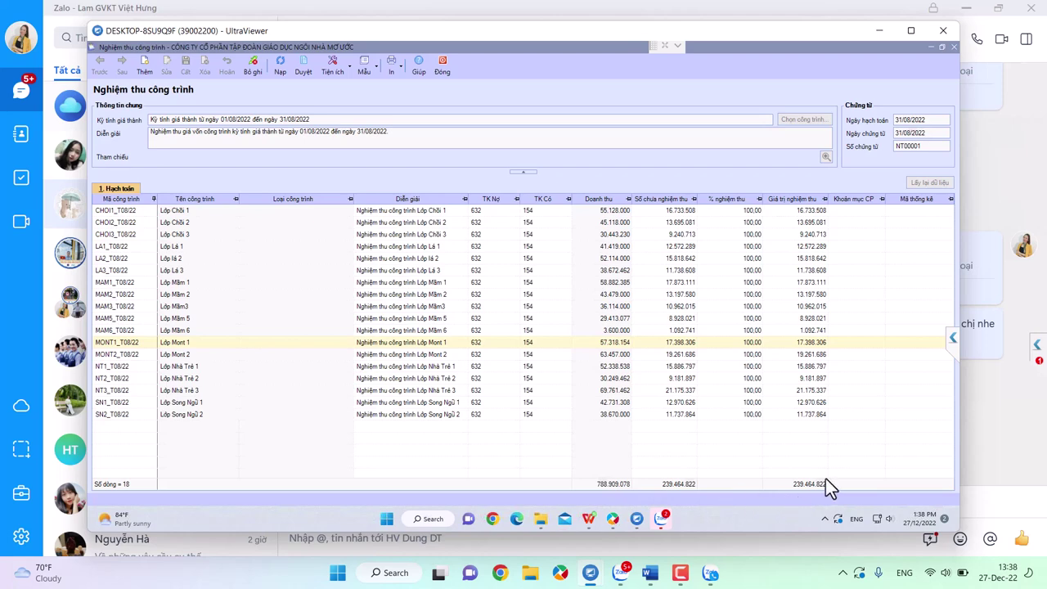
key(Escape)
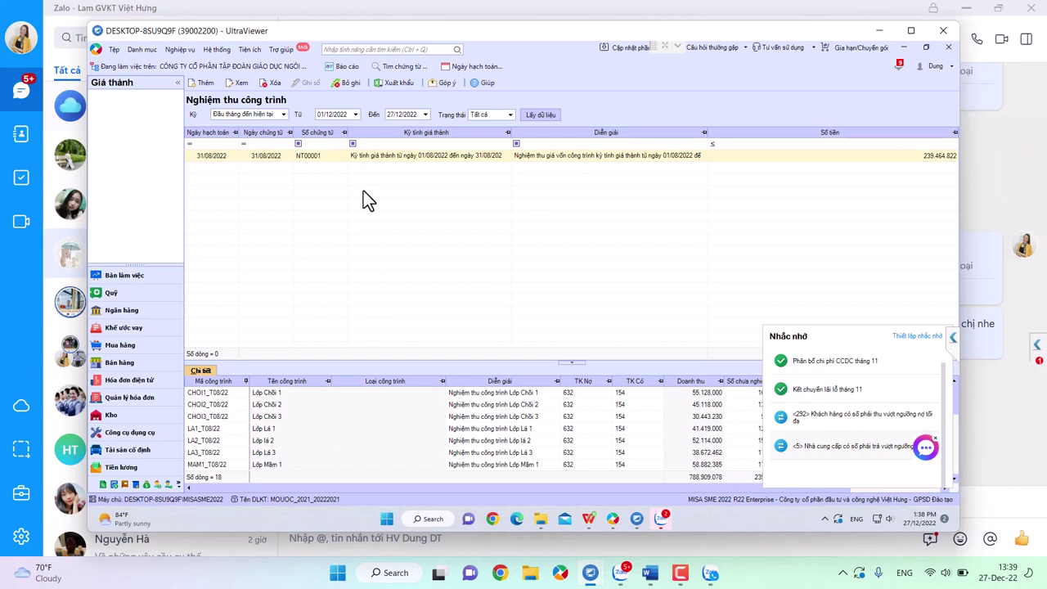
Step: Reopen the project general cost allocation (Phân bổ chi phí chung) for the period 01/08/2022 to 31/08/2022 in full view
click(115, 485)
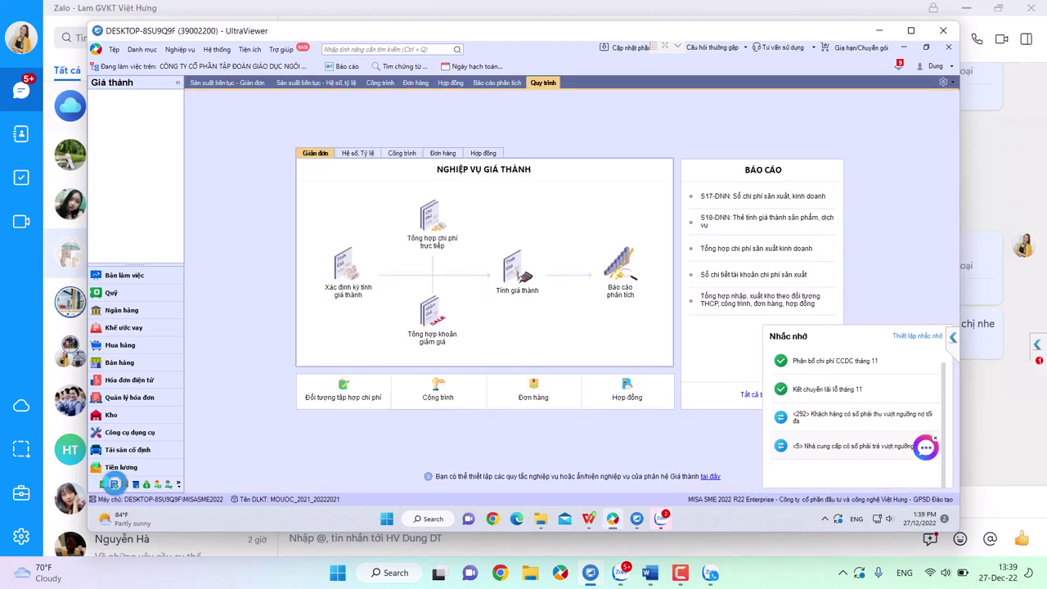
click(403, 158)
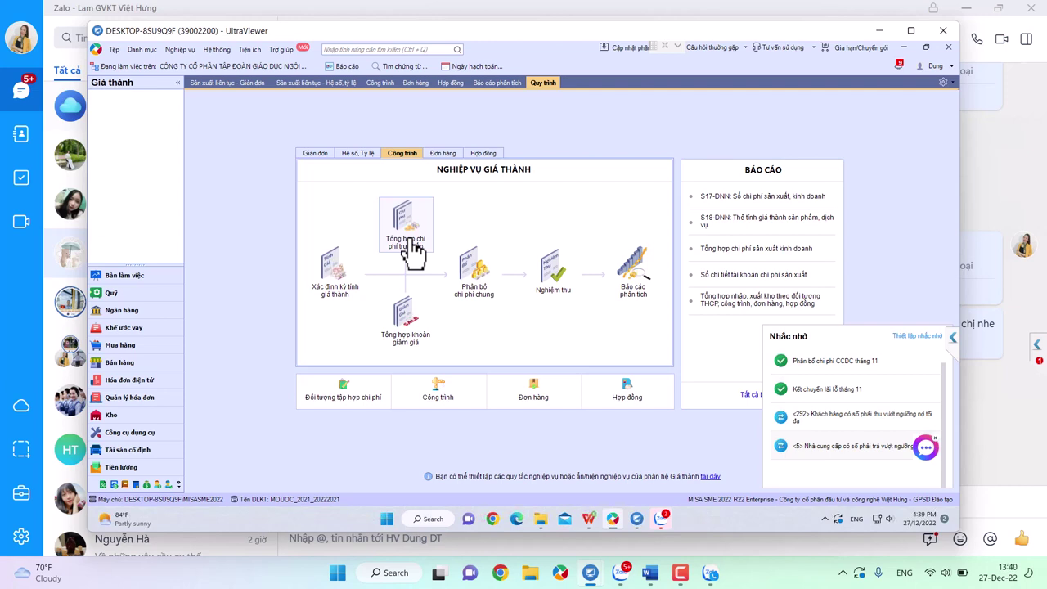
click(476, 274)
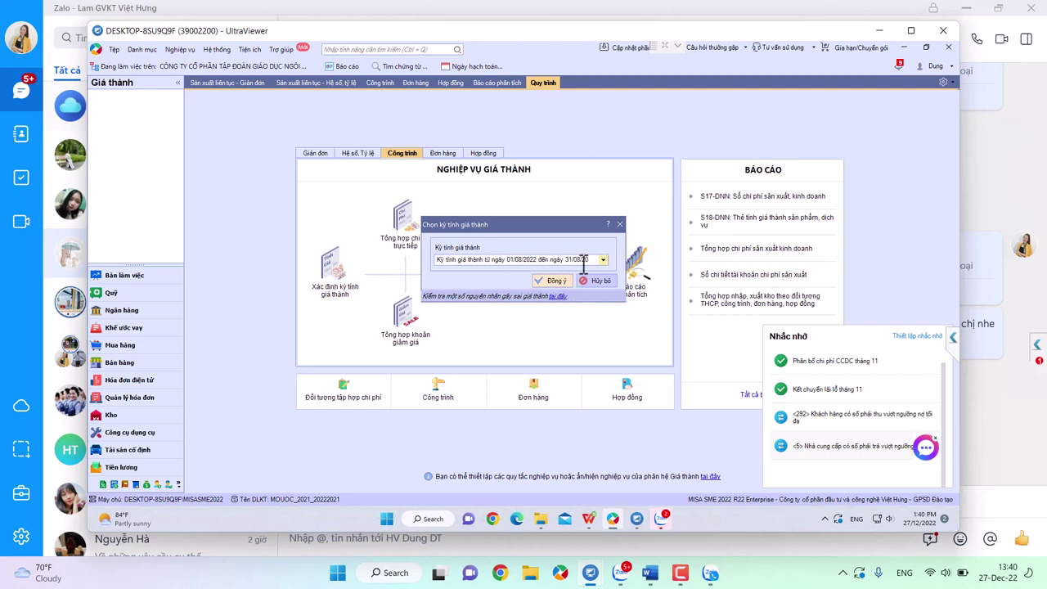
click(553, 279)
click(561, 316)
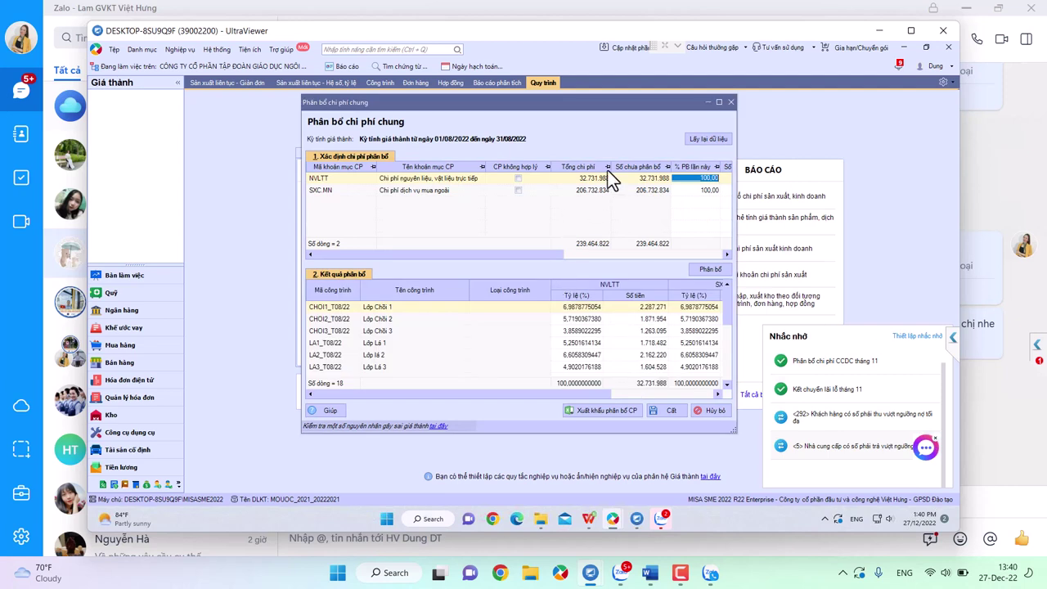
click(718, 104)
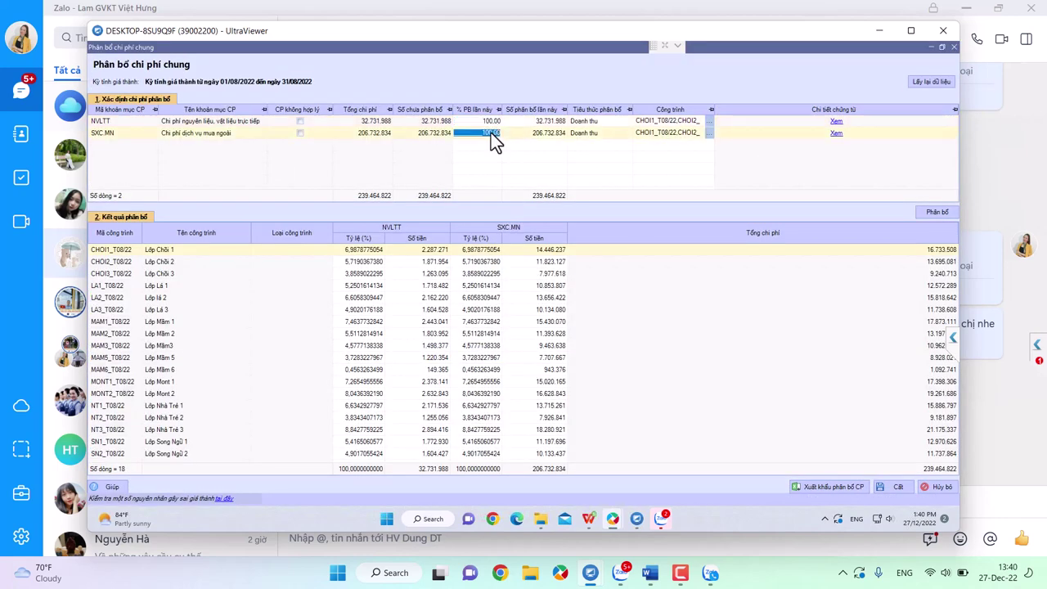
Step: Set the allocation criterion to Doanh thu for both NVLTT and SXC.MN and run the allocation
click(500, 121)
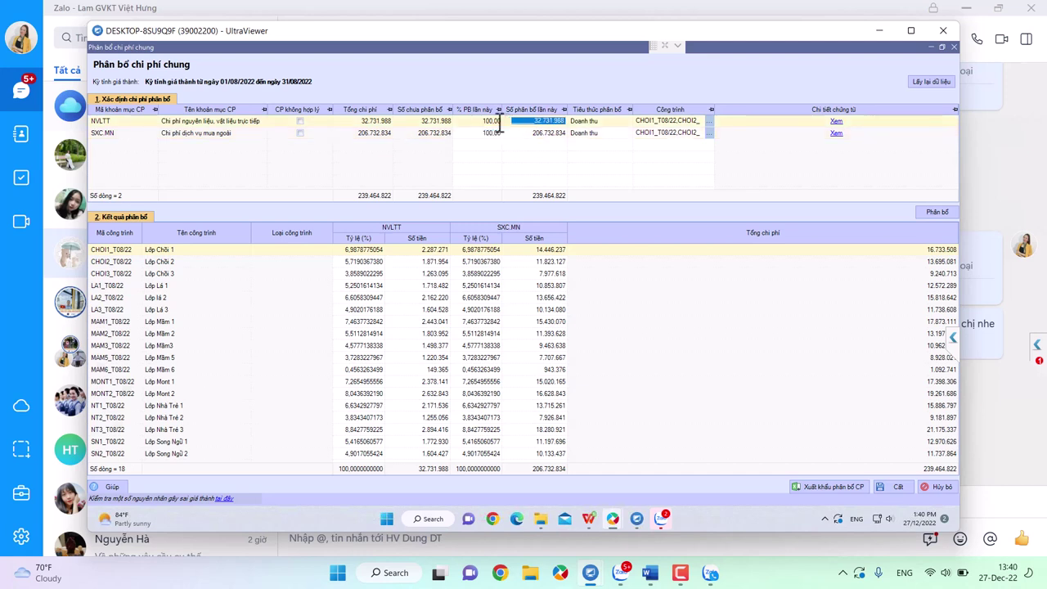
click(442, 120)
click(537, 121)
click(627, 124)
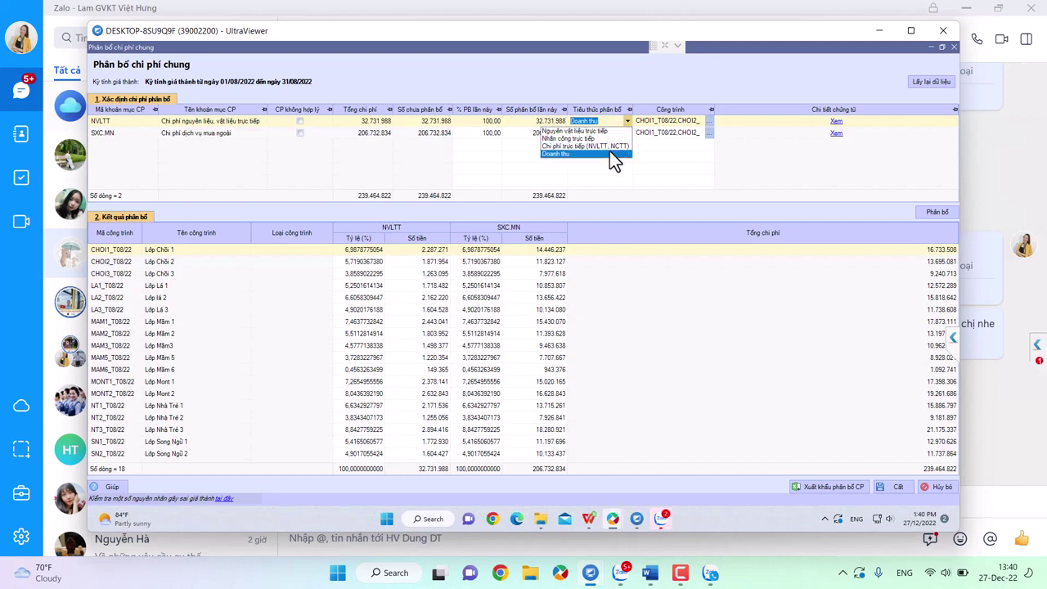
click(609, 153)
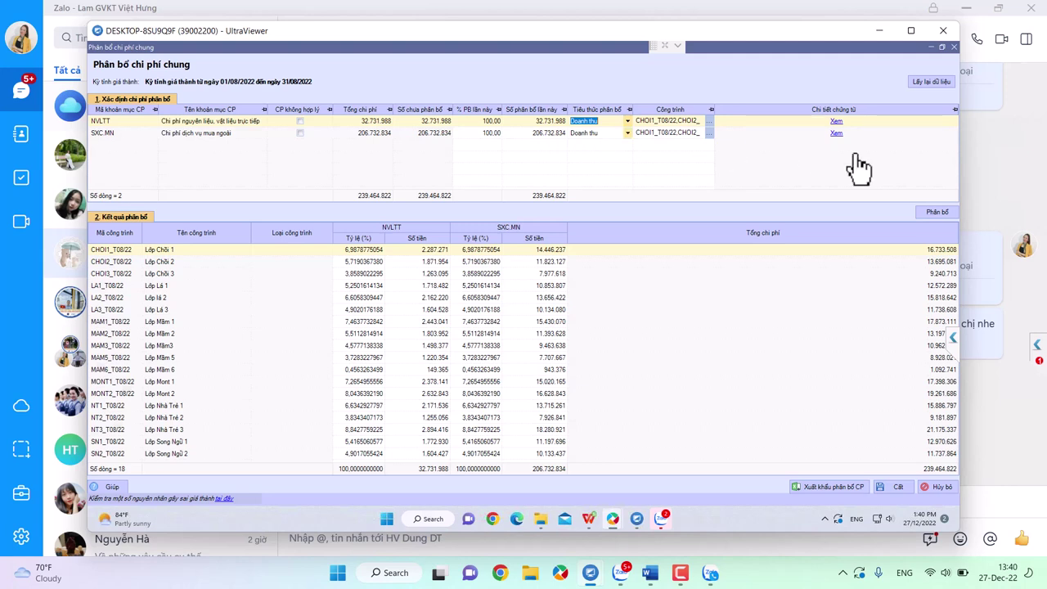
click(627, 135)
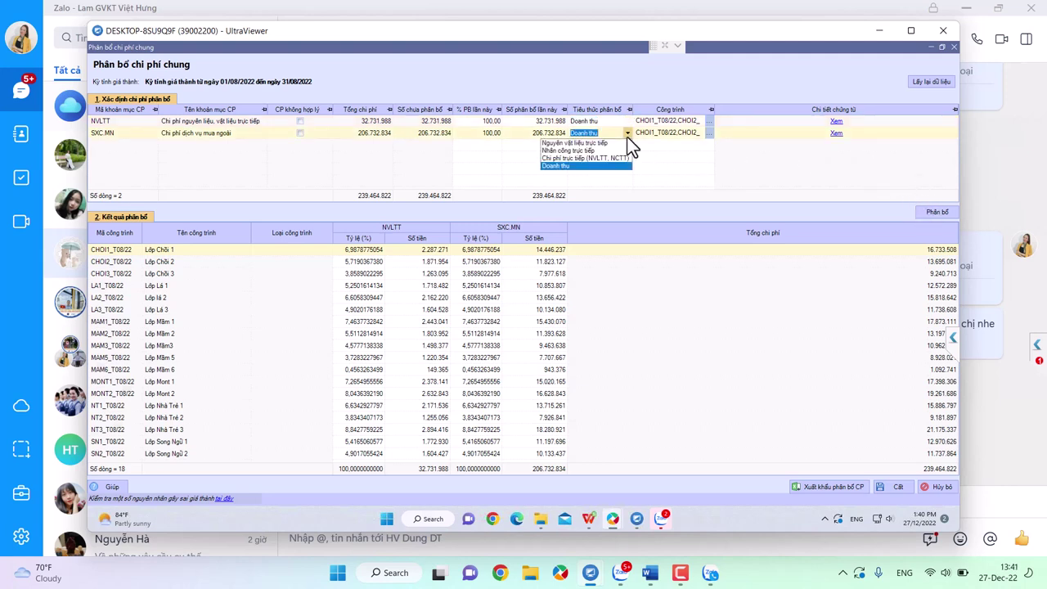
click(583, 168)
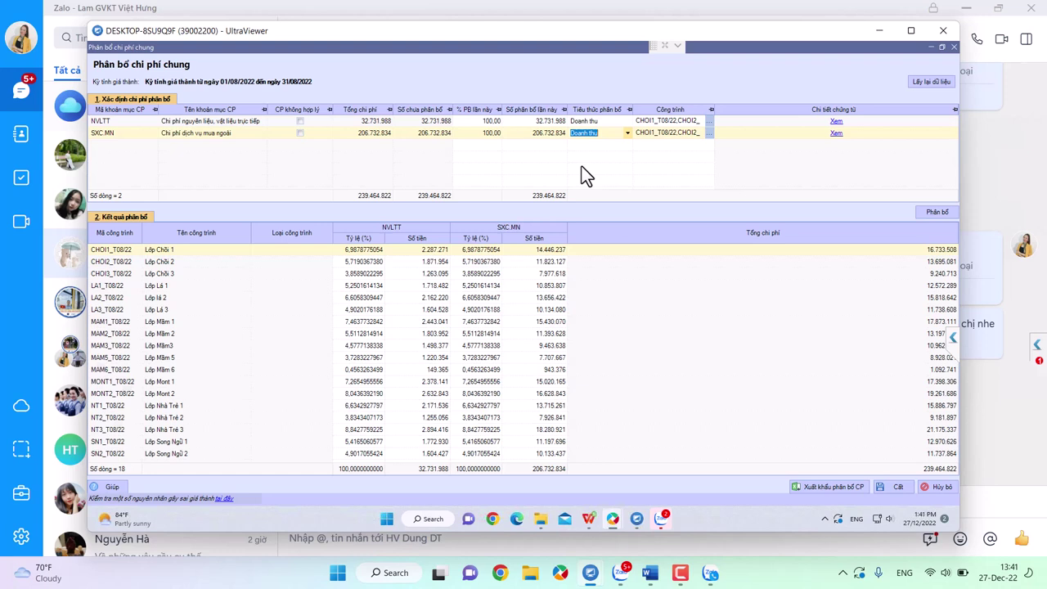
click(943, 211)
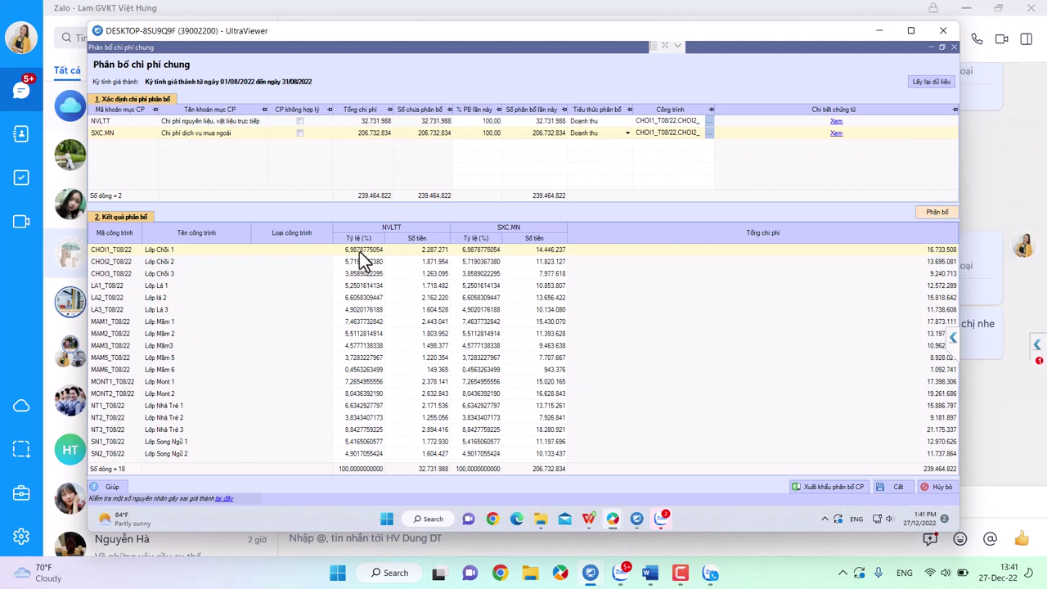
Step: Examine the allocated NVLTT percentages and amounts of the individual classes in the allocation results
click(363, 455)
click(373, 430)
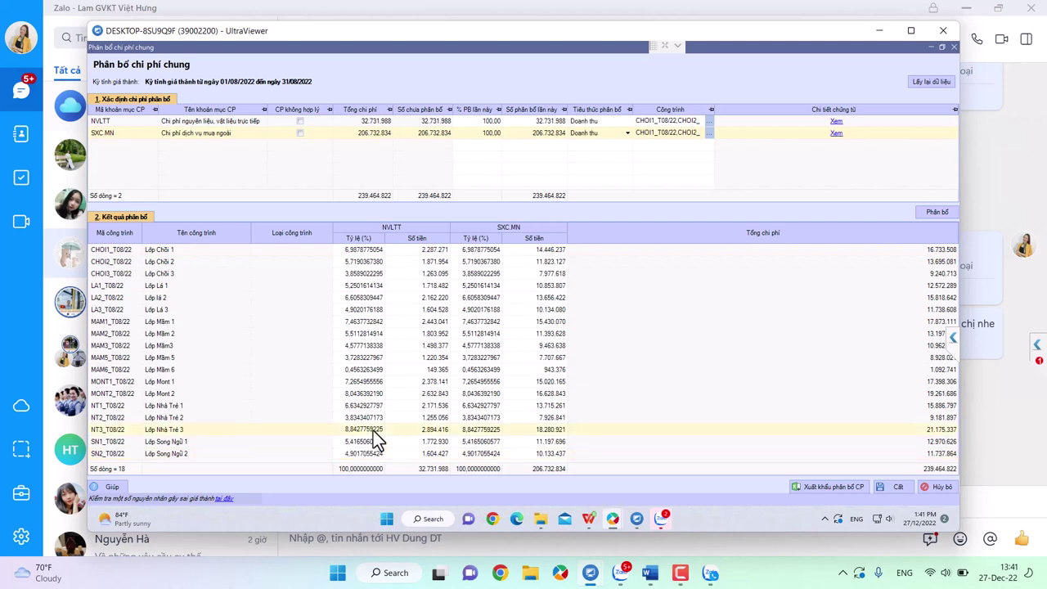
click(372, 431)
click(375, 418)
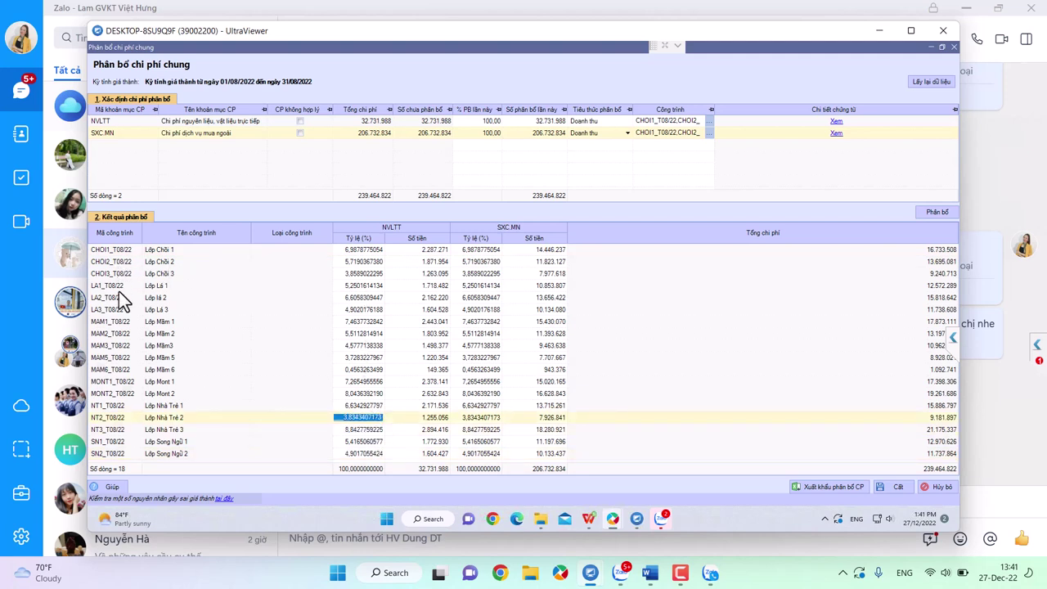
click(406, 302)
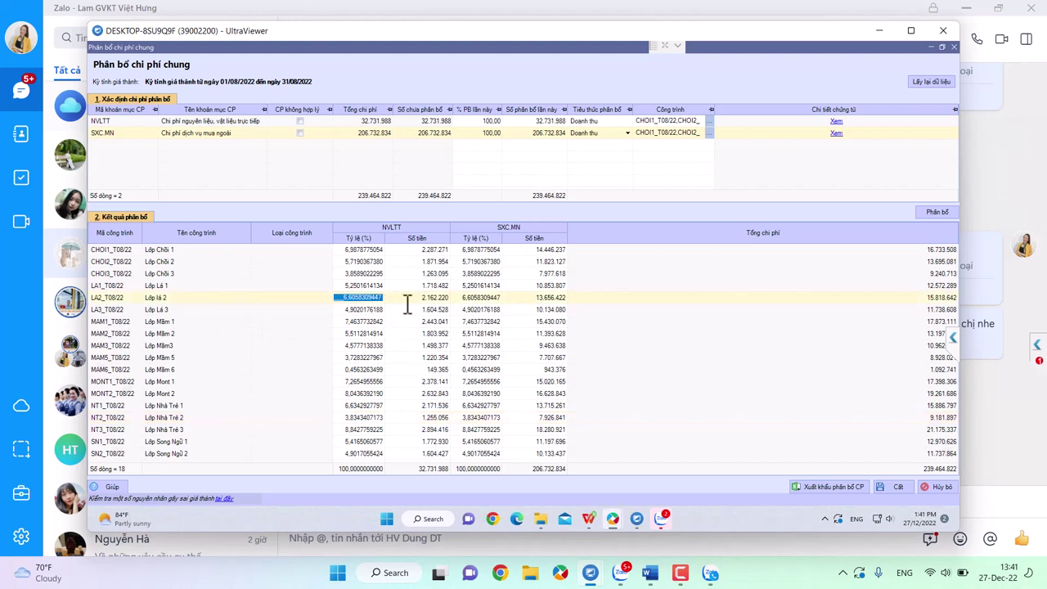
click(419, 307)
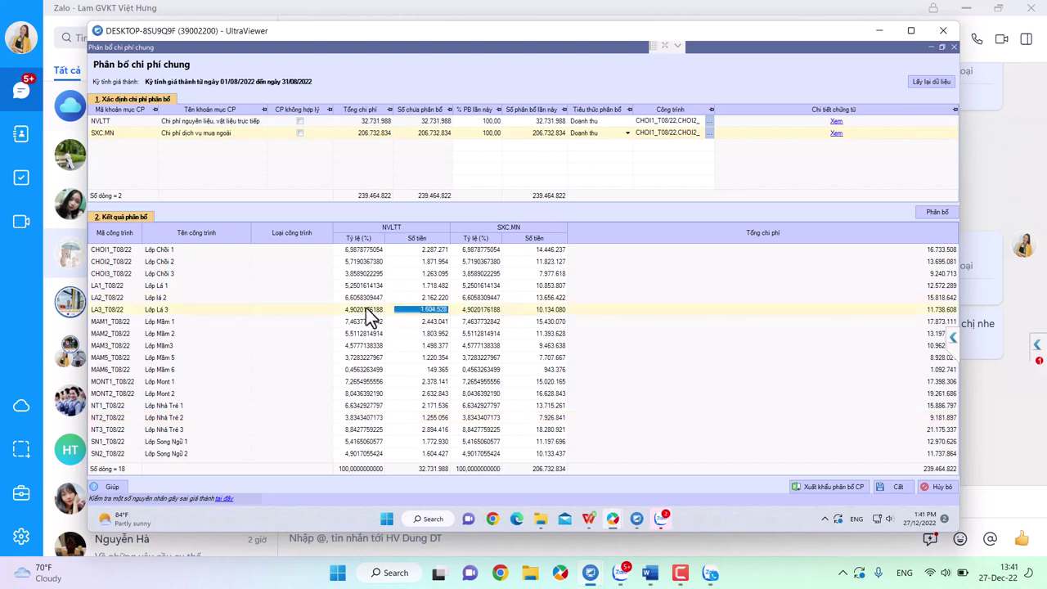
click(366, 309)
click(439, 310)
click(364, 311)
click(426, 312)
click(426, 322)
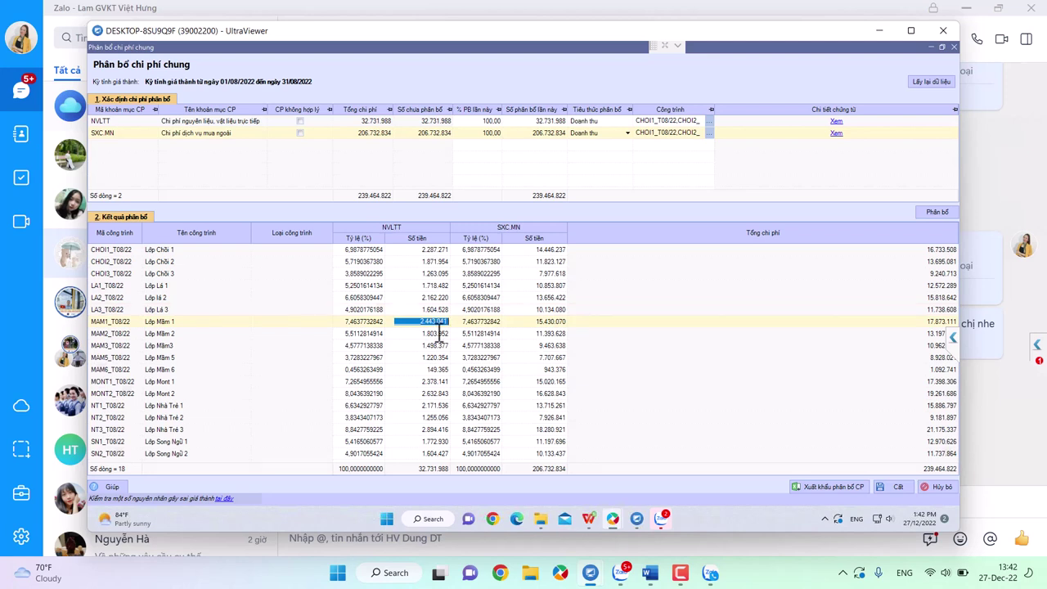
click(439, 333)
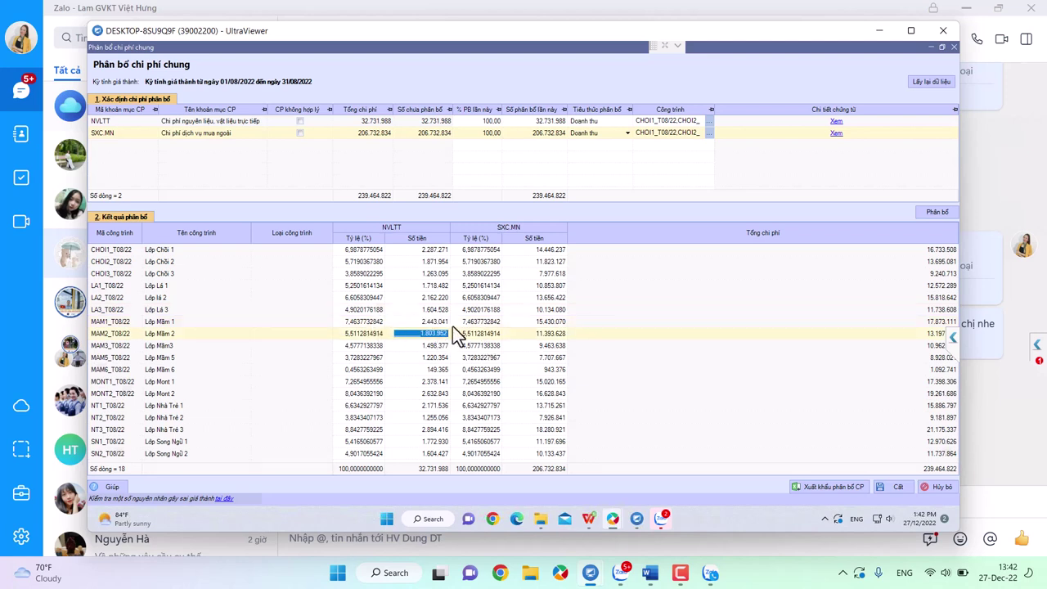
click(438, 347)
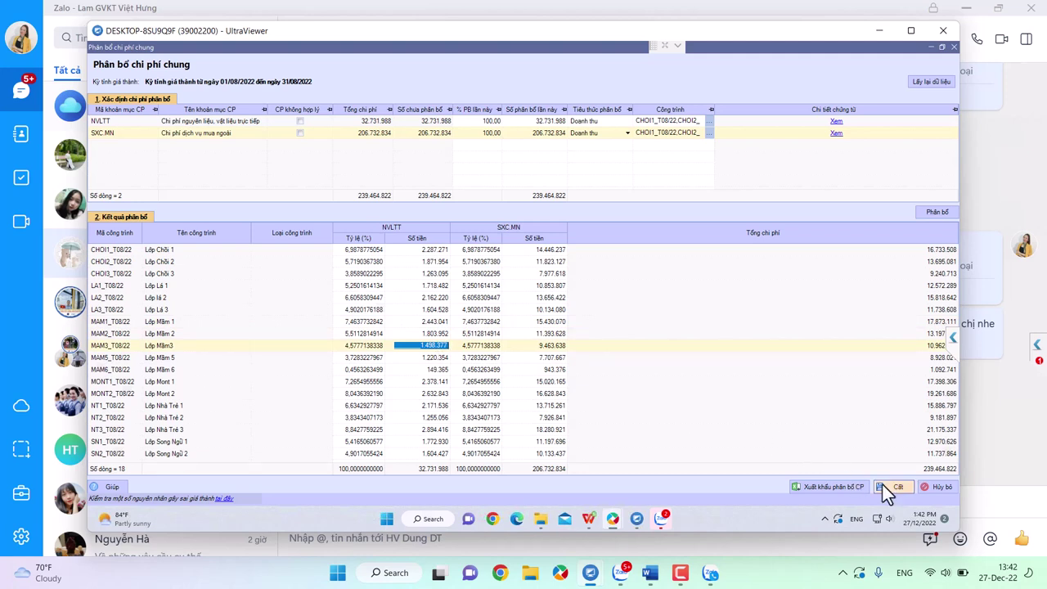
Step: Rerun the general cost allocation to the class projects and save the allocation results
click(939, 214)
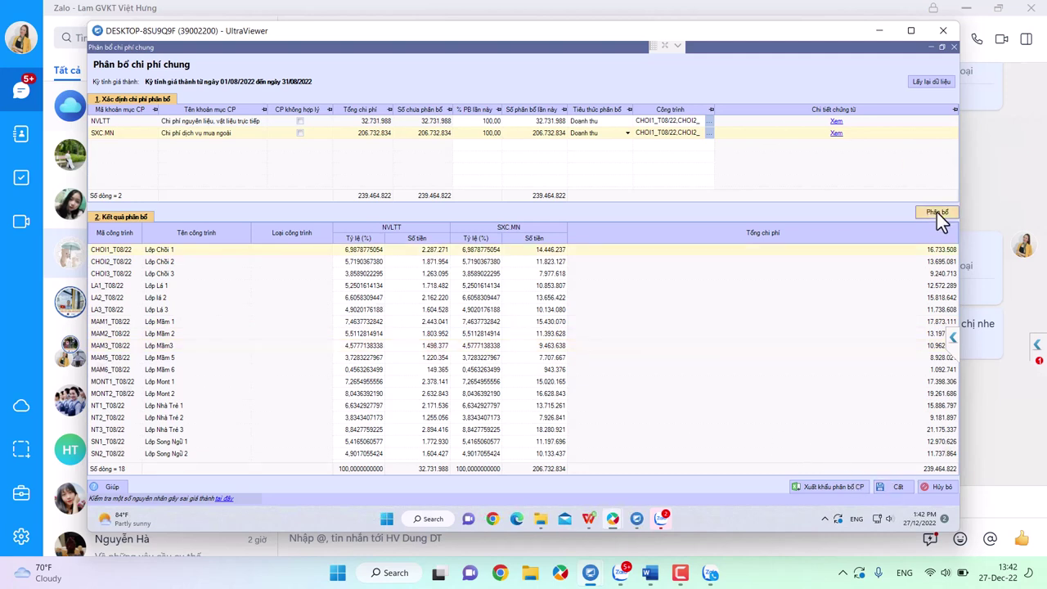
click(898, 488)
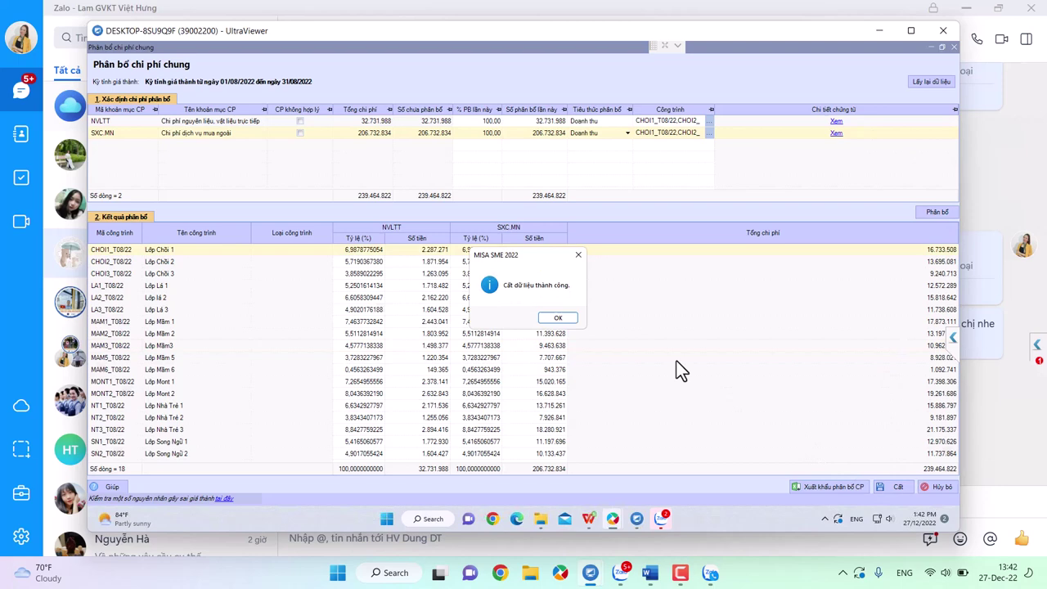
click(561, 322)
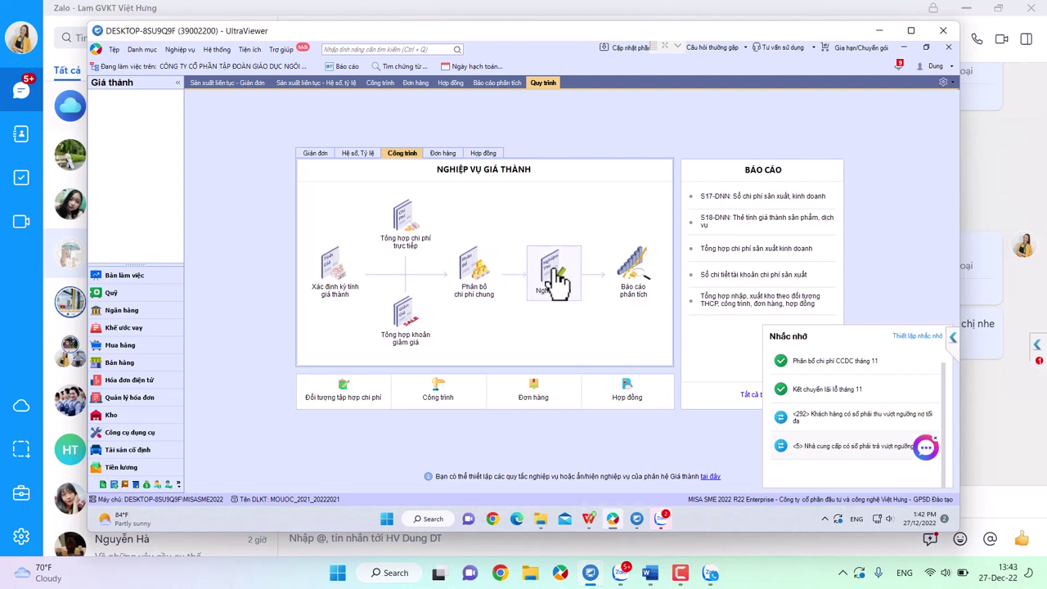
Step: Load the project acceptance (Nghiệm thu) vouchers for the period Năm nay, and unpost and delete the existing August 2022 voucher
scroll(589, 313, down, 1)
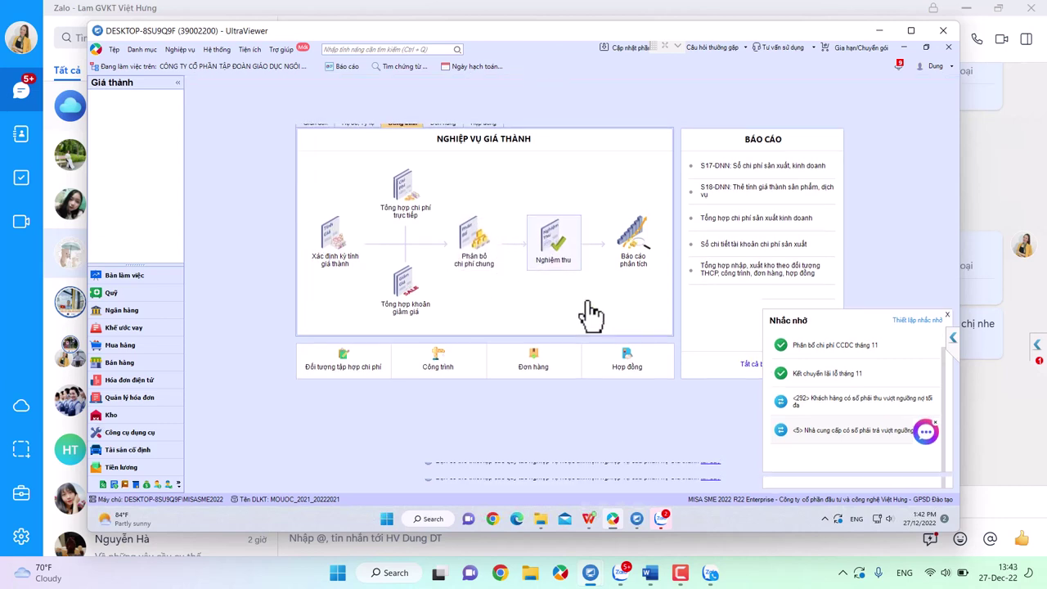
click(589, 304)
click(245, 115)
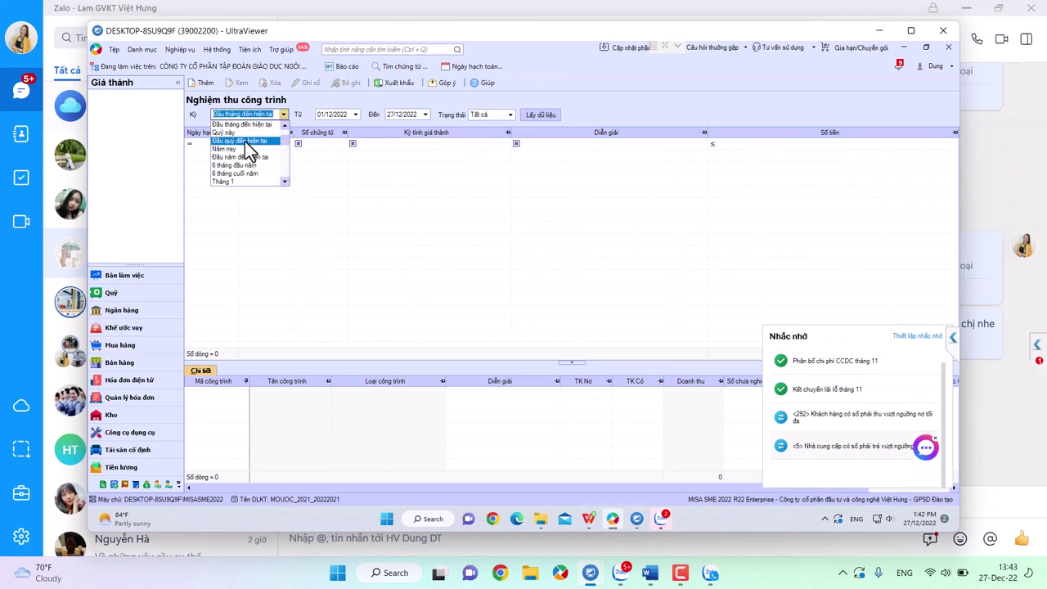
click(233, 149)
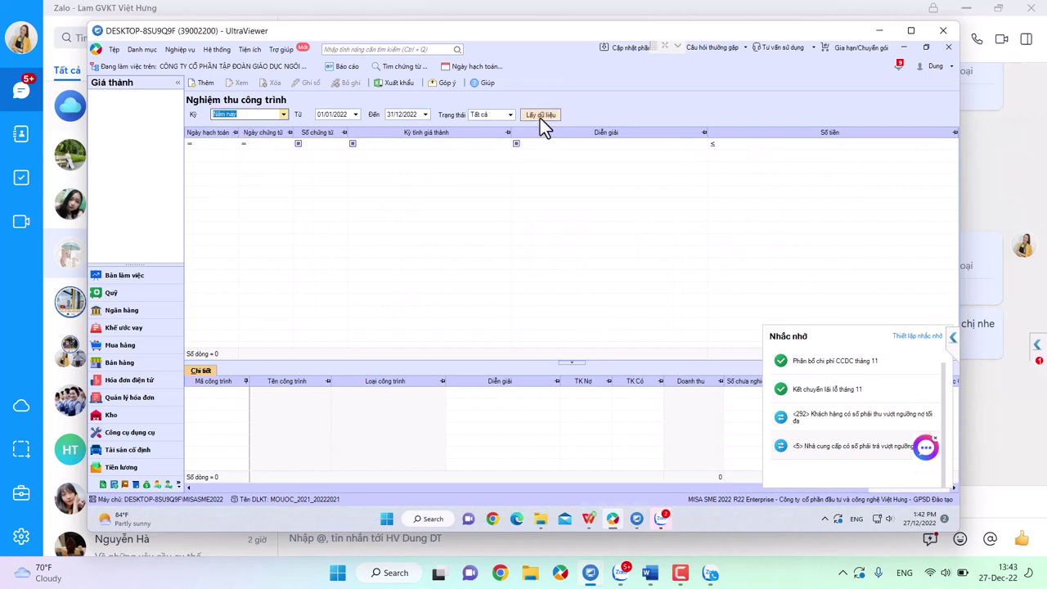
click(540, 117)
click(284, 115)
click(233, 131)
click(542, 116)
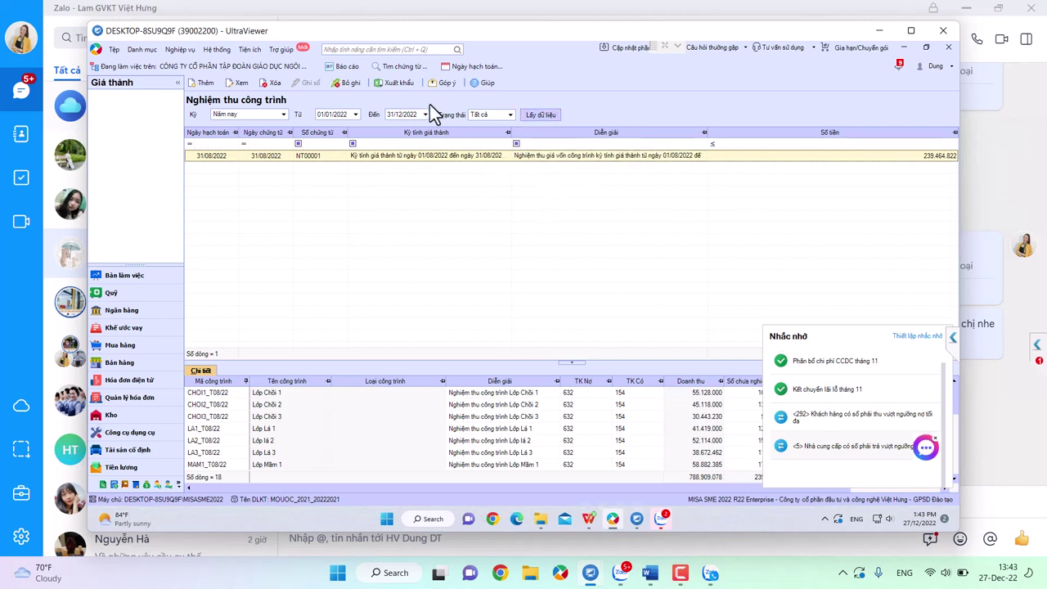
click(352, 85)
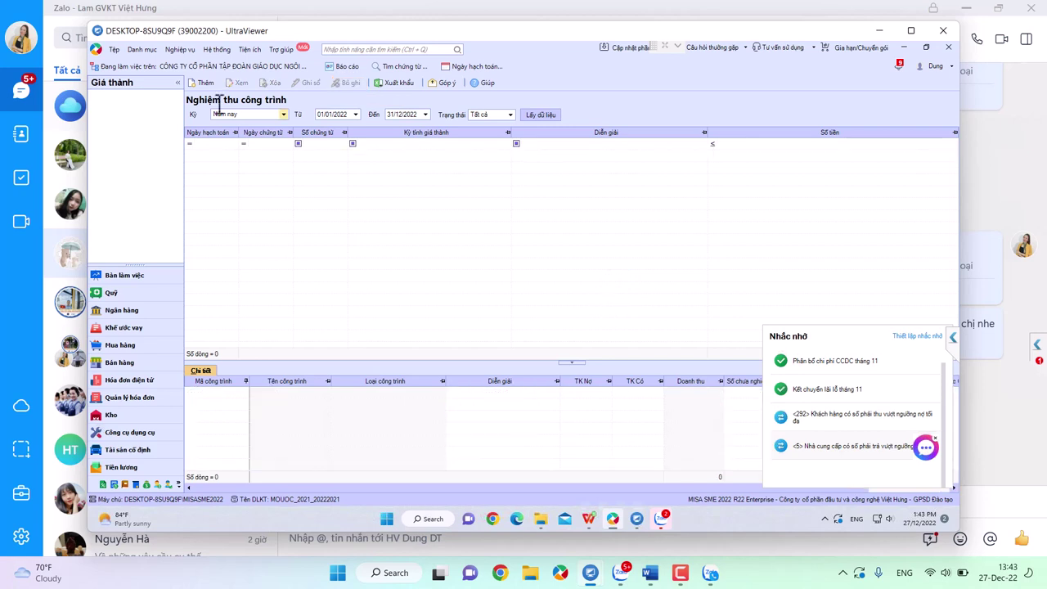
Step: Create an acceptance voucher for the costing period 01/08/2022 to 31/08/2022, retrieving the revenue and unaccepted cost data and including all class projects
click(204, 83)
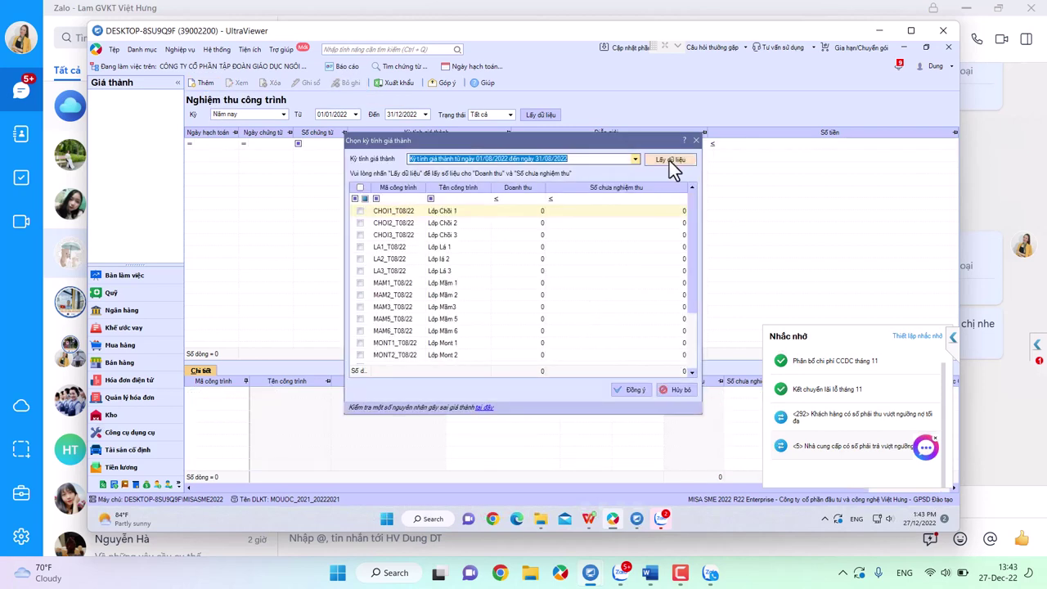
click(672, 161)
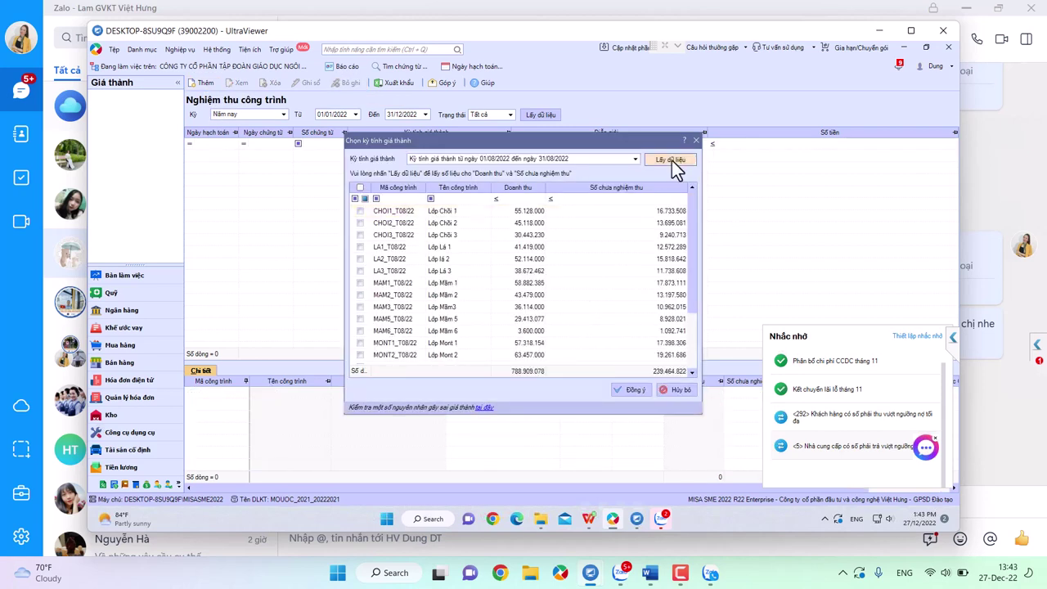
click(360, 187)
click(636, 390)
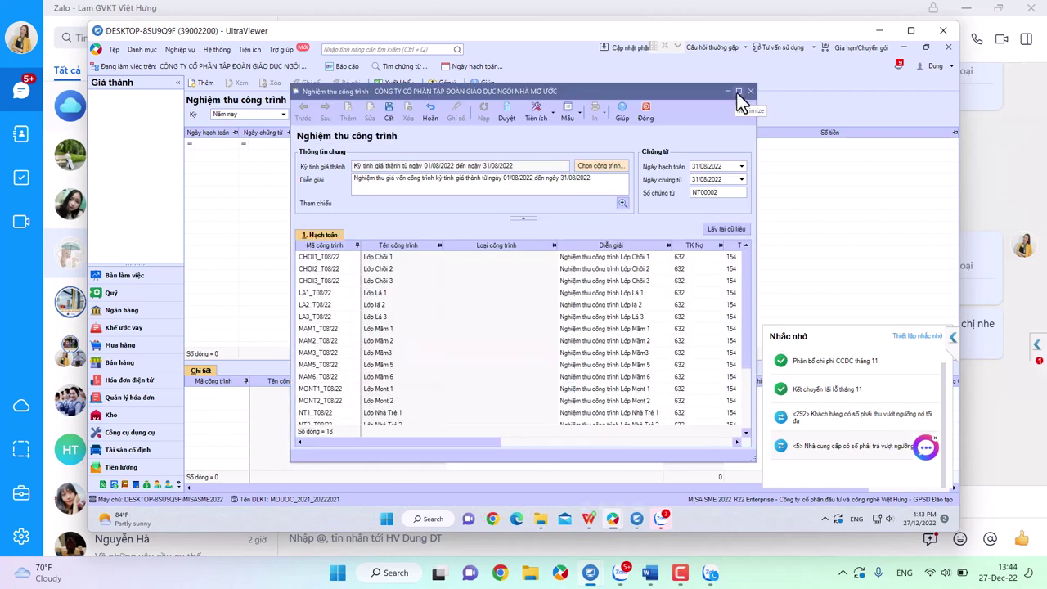
Step: Review the new voucher's revenue and accepted values in full view, then save and post it without a Khoản mục chi phí and close it
click(737, 93)
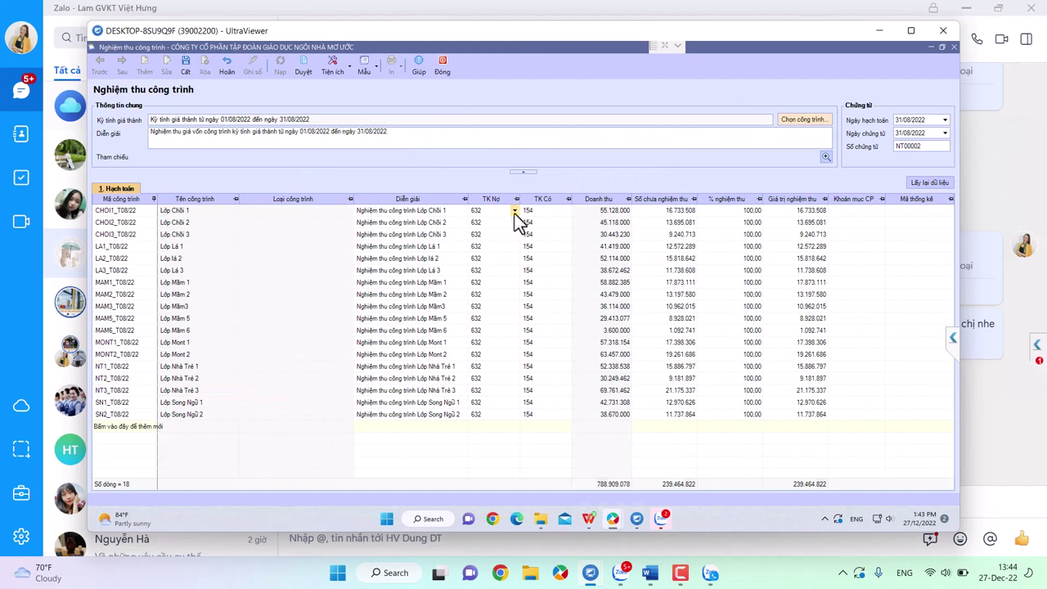
click(617, 215)
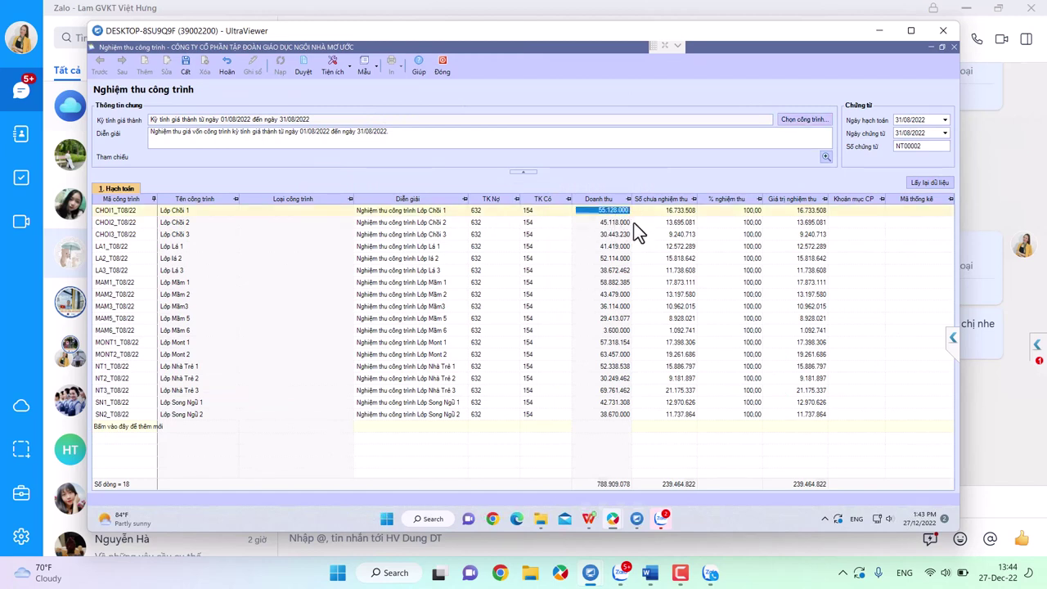
click(816, 213)
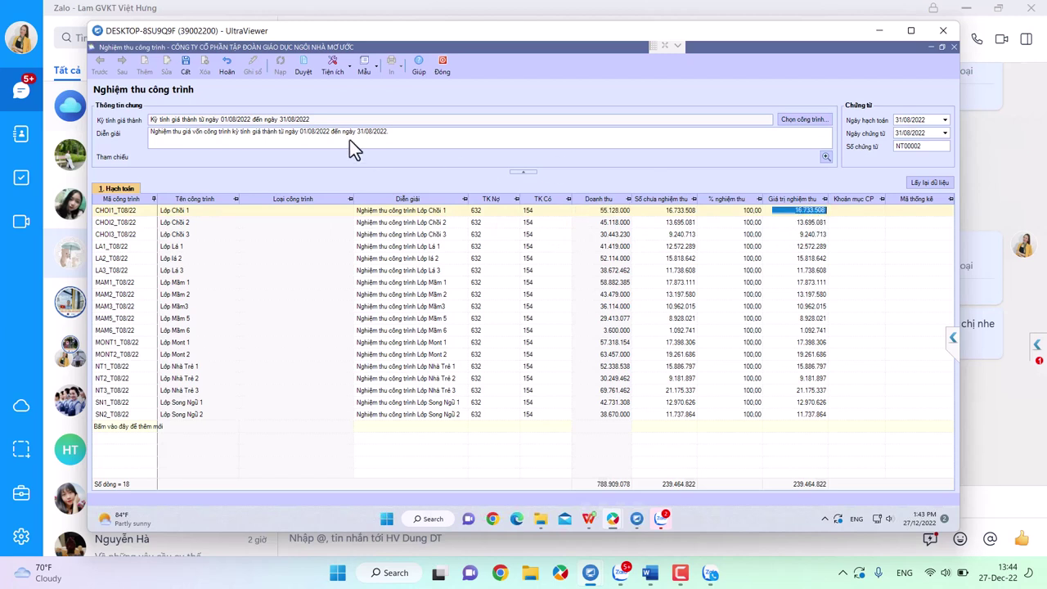
click(187, 67)
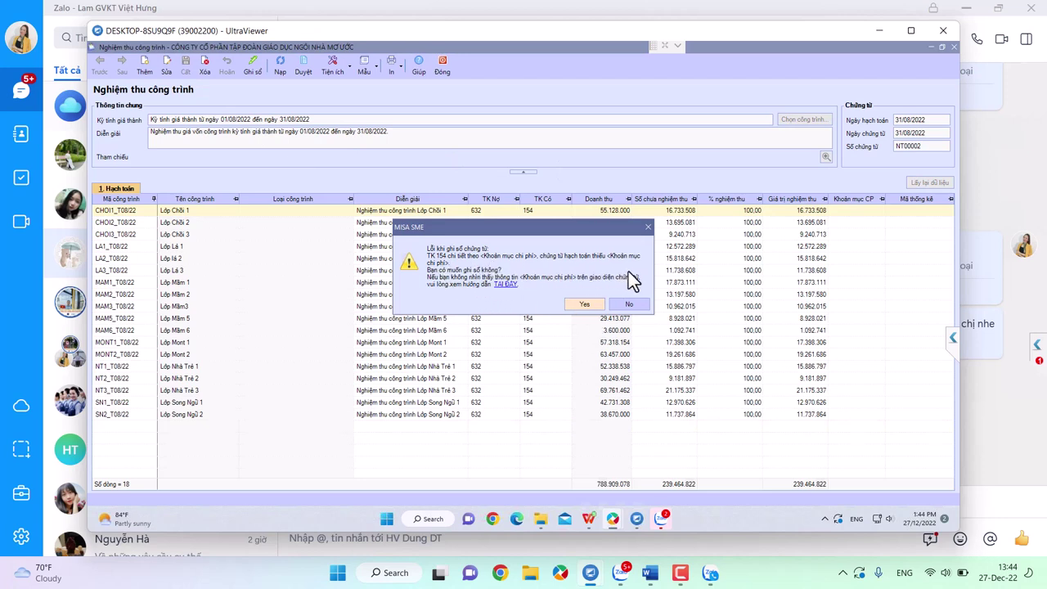
click(584, 305)
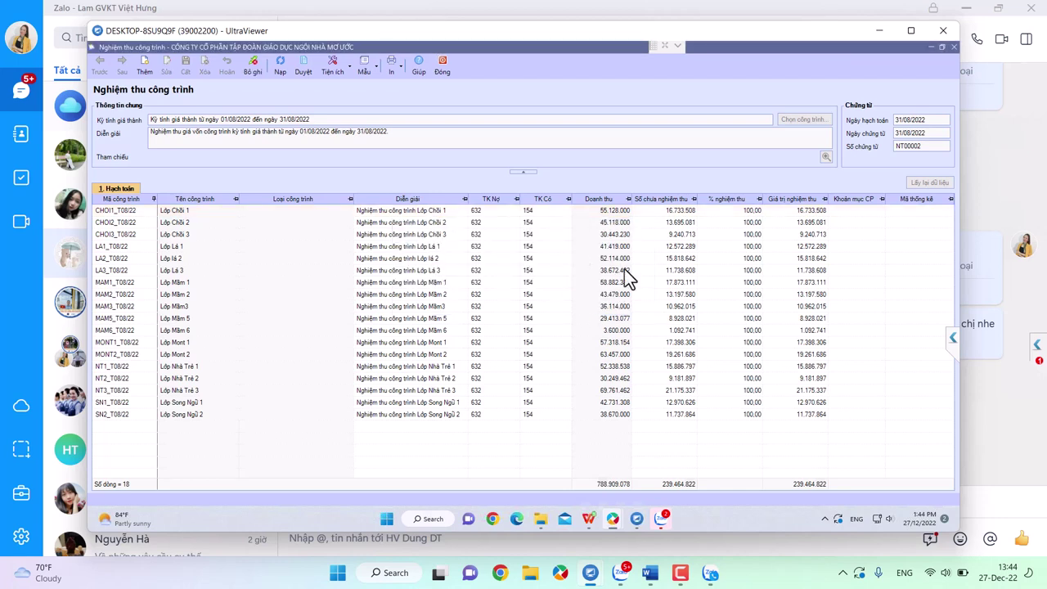
click(440, 68)
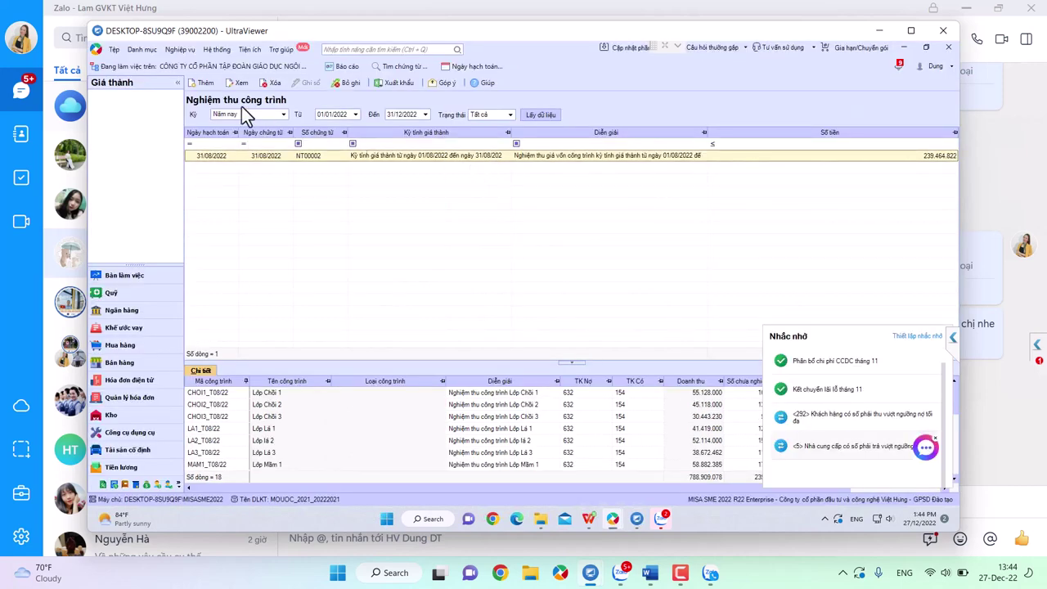